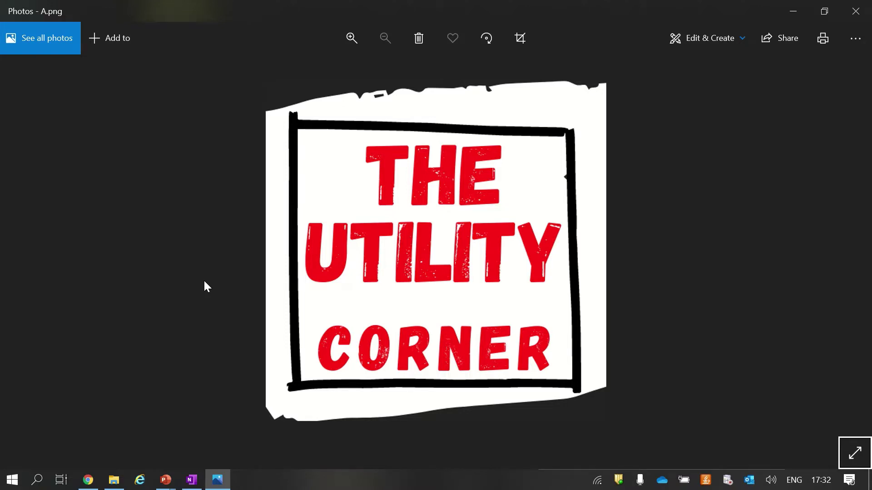
# Step: Step through the sample logos in Photos to D.png, showing two stacked logos
pyautogui.press('Right')
pyautogui.press('Right')
pyautogui.press('Right')
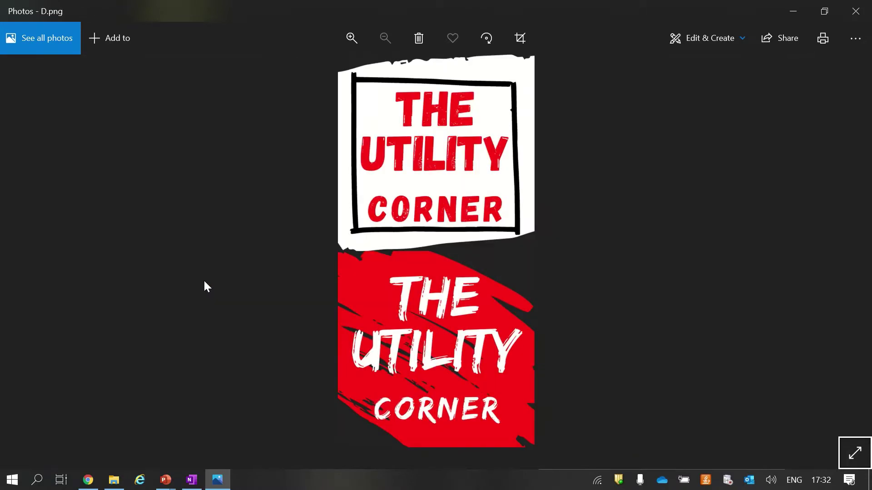
pyautogui.press('Right')
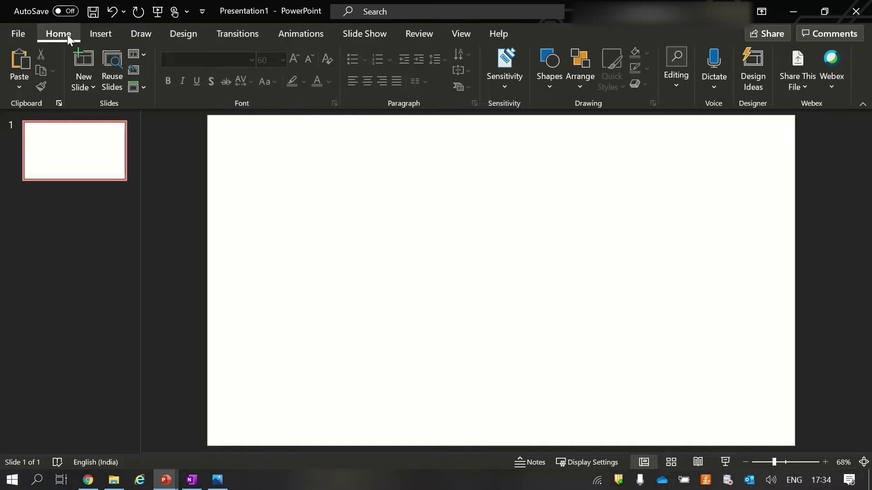
# Step: Insert the A.png and B.png logo pictures from the Demo folder onto the slide
pyautogui.click(97, 34)
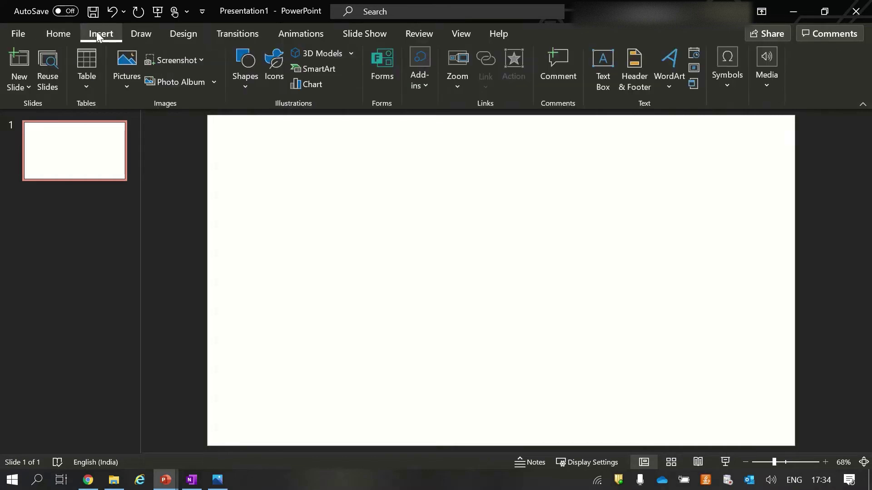
pyautogui.click(128, 88)
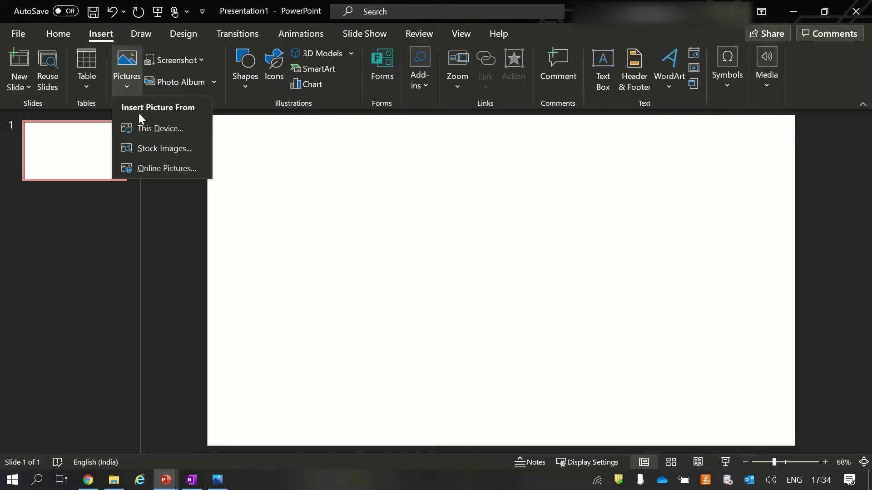
pyautogui.click(176, 129)
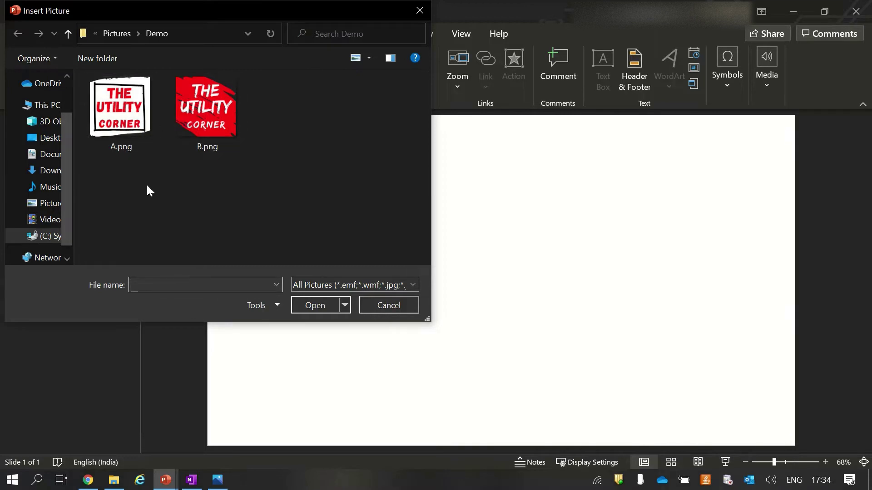
pyautogui.moveTo(127, 190); pyautogui.dragTo(200, 104)
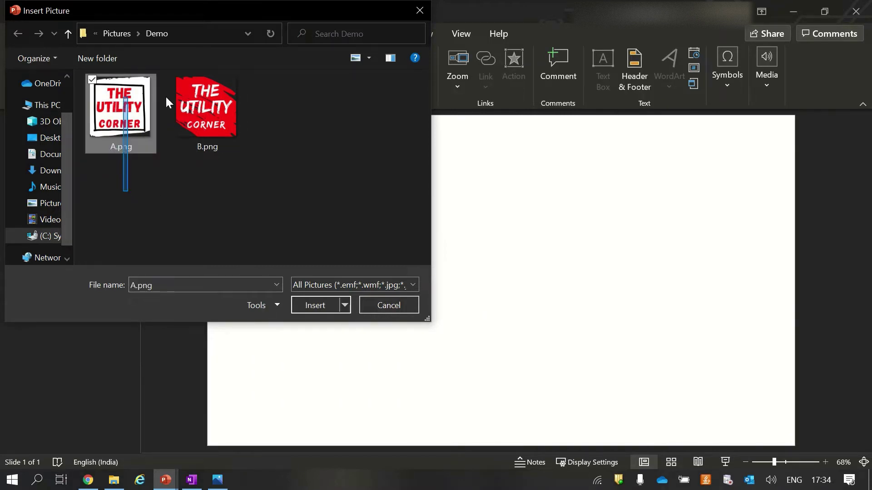
pyautogui.click(315, 308)
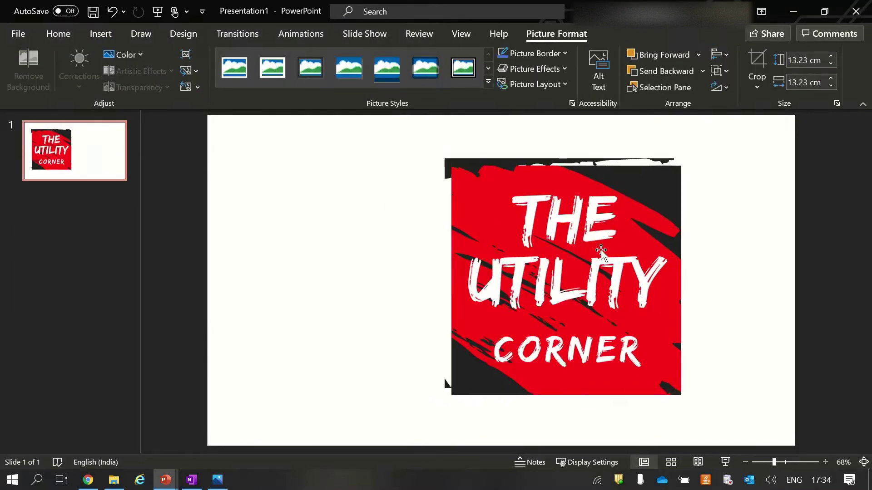
# Step: Place the red logo left of the black-and-white logo, edges touching, centered as one banner
pyautogui.moveTo(631, 275); pyautogui.dragTo(363, 263)
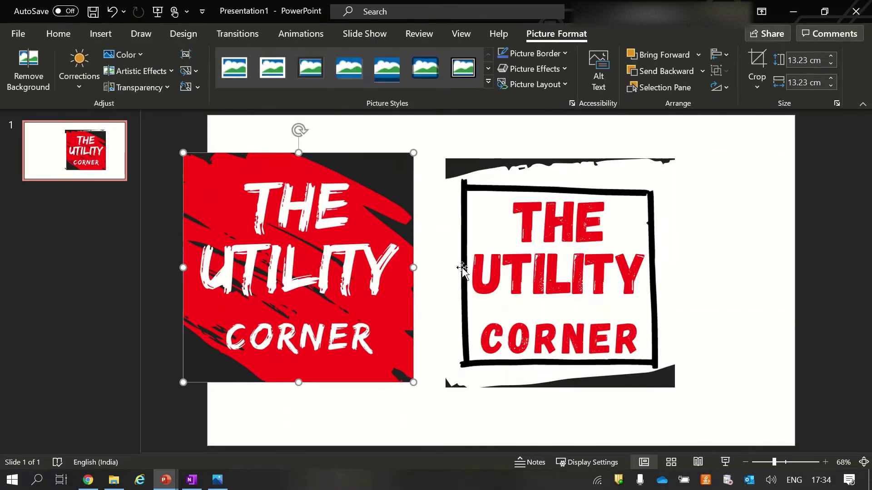
pyautogui.moveTo(599, 238); pyautogui.dragTo(689, 245)
pyautogui.moveTo(357, 236); pyautogui.dragTo(434, 244)
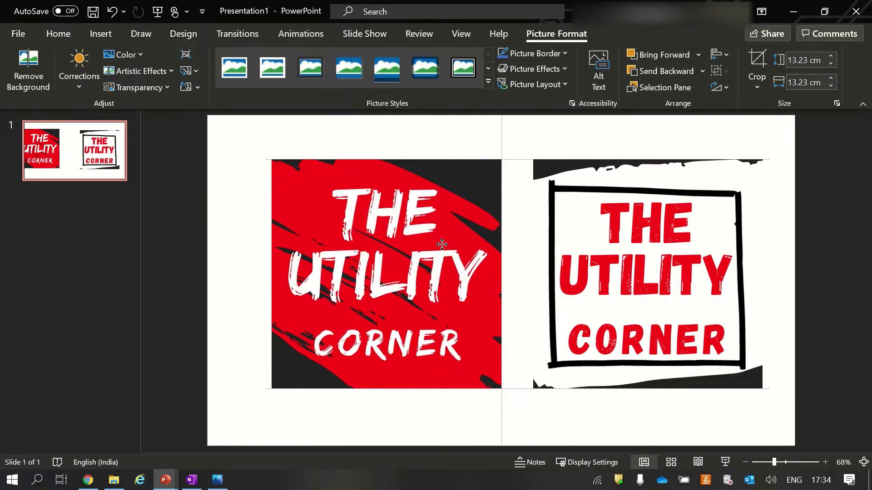
pyautogui.moveTo(434, 244); pyautogui.dragTo(431, 249)
pyautogui.click(586, 247)
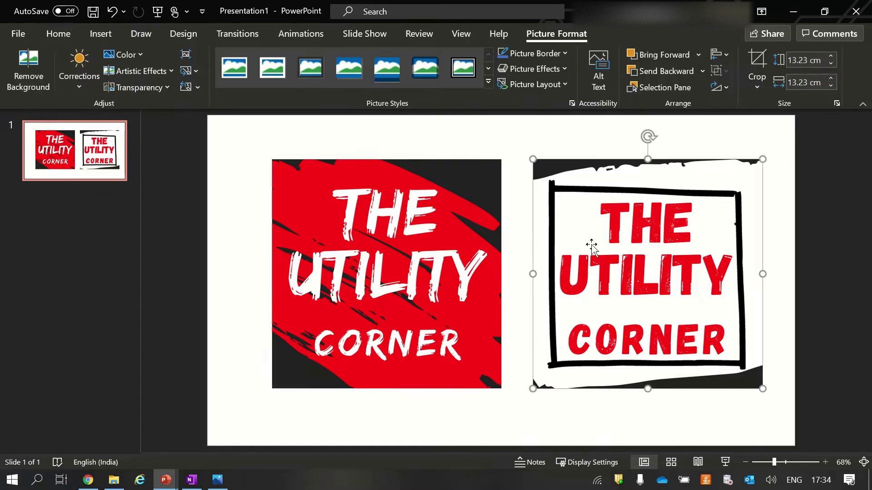
pyautogui.moveTo(607, 247); pyautogui.dragTo(577, 246)
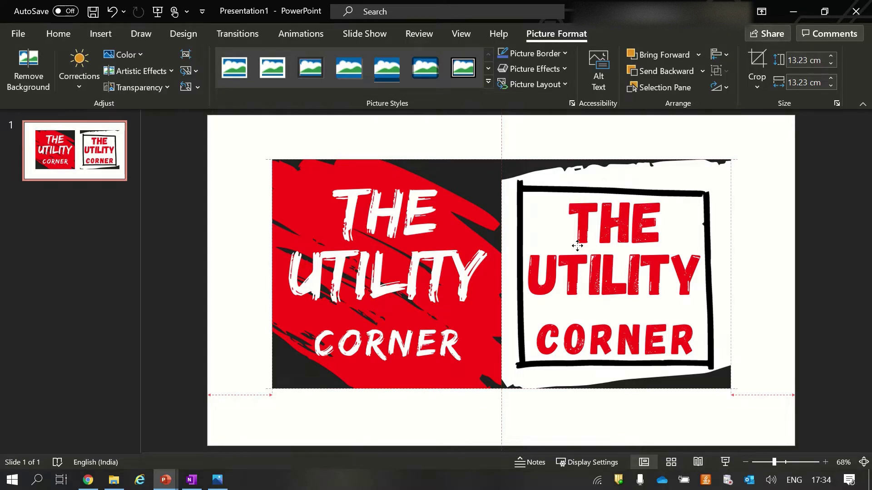
pyautogui.moveTo(577, 246); pyautogui.dragTo(576, 245)
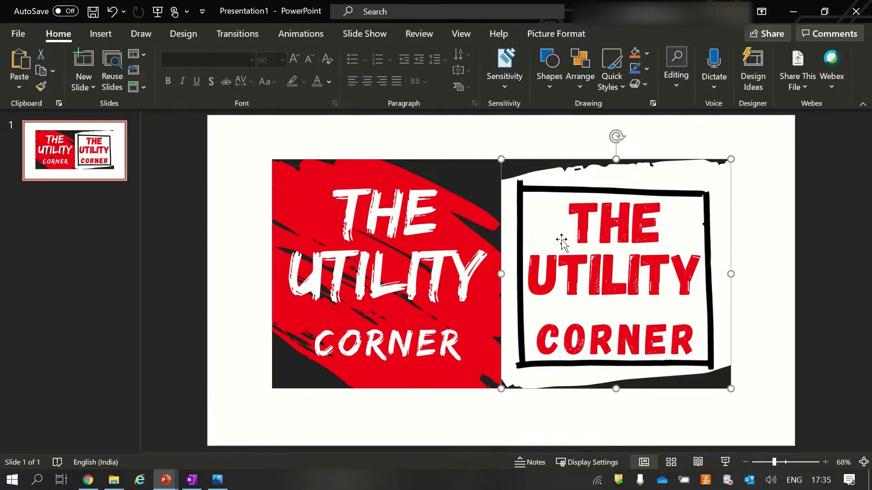
# Step: Group the red and black-and-white logos and recenter the grouped banner
pyautogui.click(395, 134)
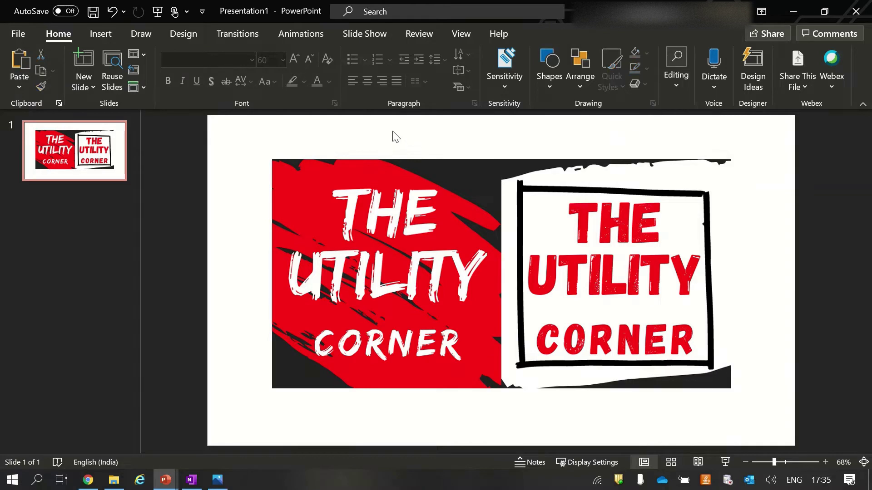
pyautogui.click(408, 234)
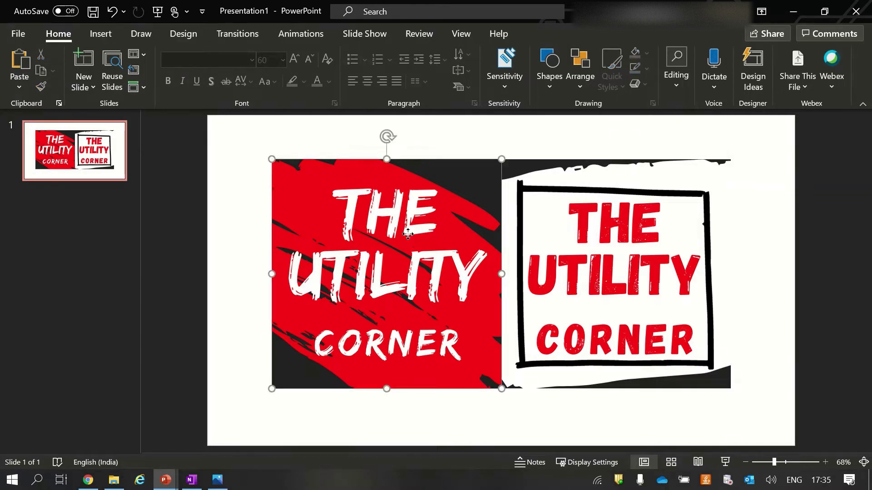
pyautogui.keyDown('shift'); pyautogui.click(583, 251); pyautogui.keyUp('shift')
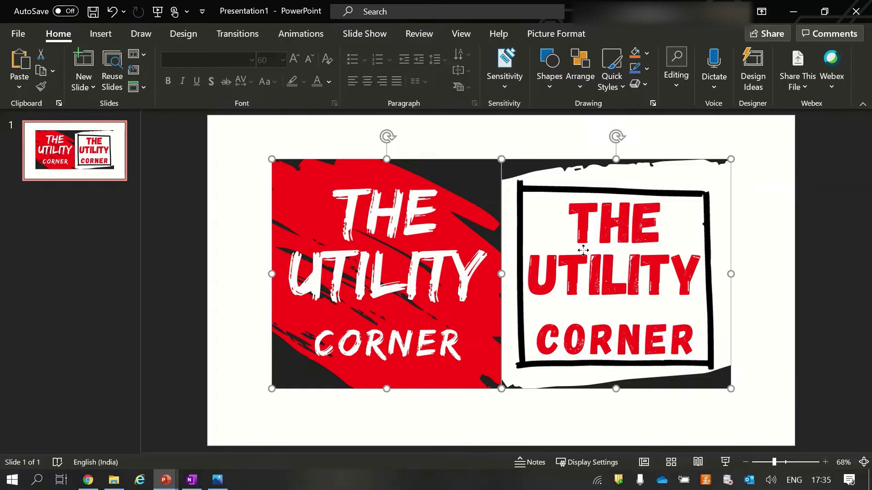
pyautogui.rightClick(583, 252)
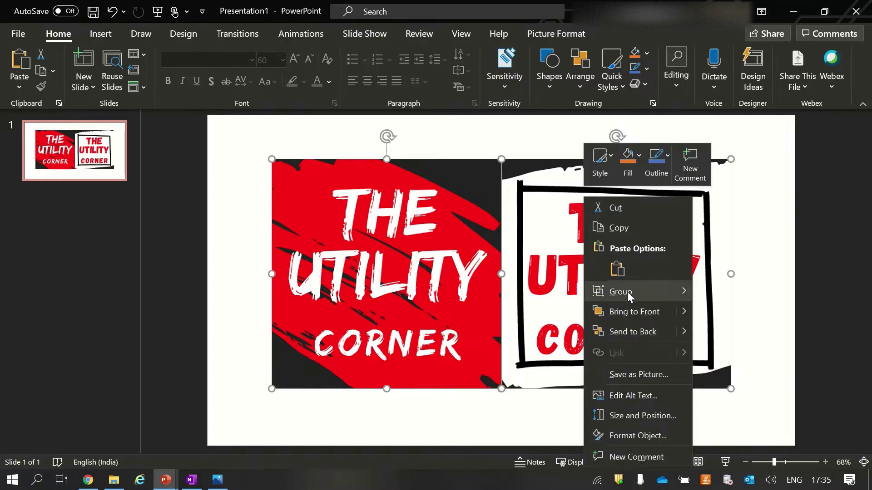
pyautogui.moveTo(620, 292)
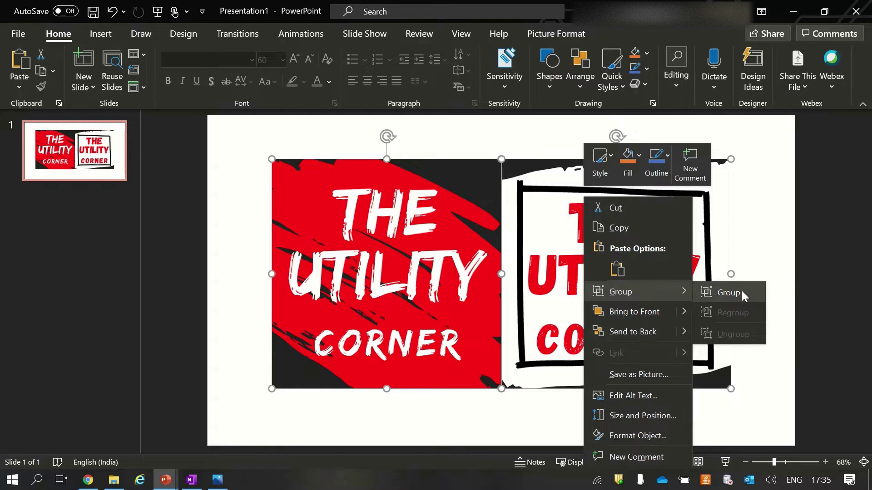
pyautogui.click(742, 293)
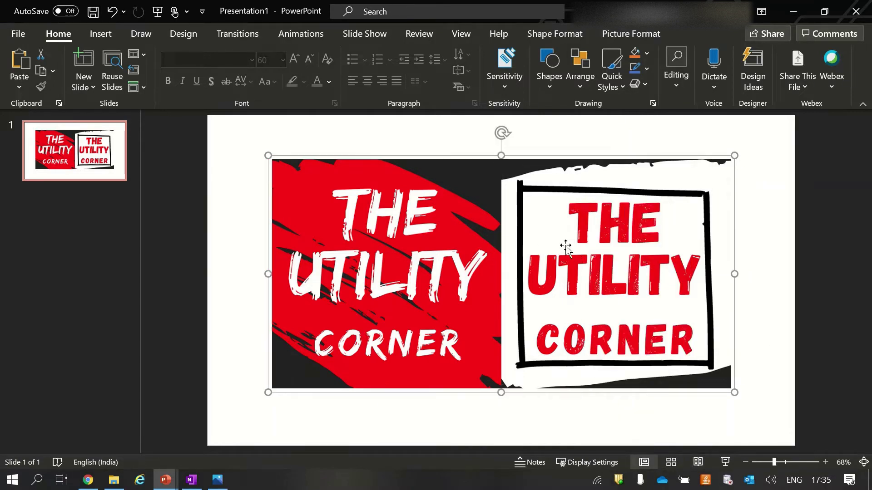
pyautogui.moveTo(565, 245); pyautogui.dragTo(543, 264)
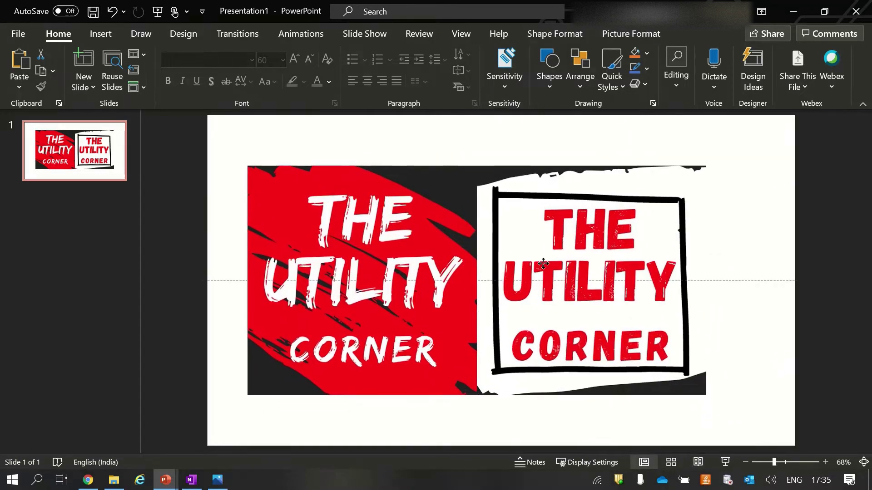
pyautogui.moveTo(543, 263)
pyautogui.mouseDown()
pyautogui.moveTo(555, 236)
pyautogui.moveTo(568, 246)
pyautogui.mouseUp()
# Step: Save the grouped banner as a picture named CombinedHorizontally.png
pyautogui.rightClick(518, 217)
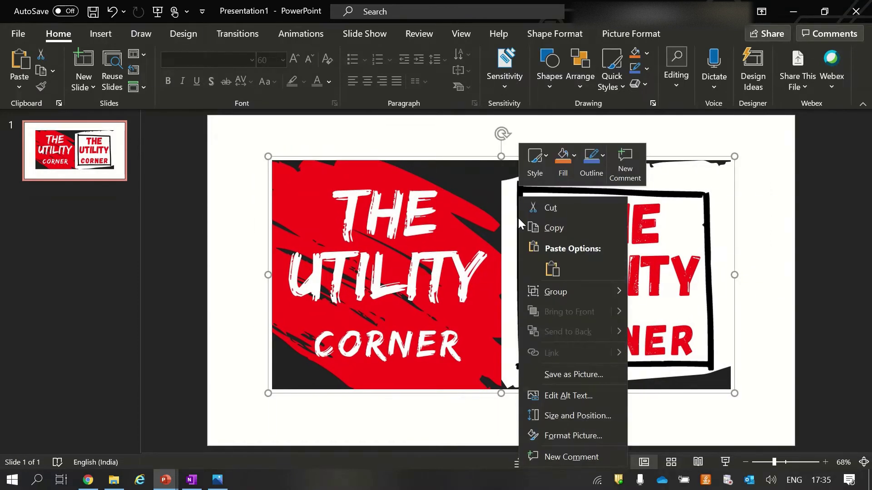
pyautogui.click(588, 372)
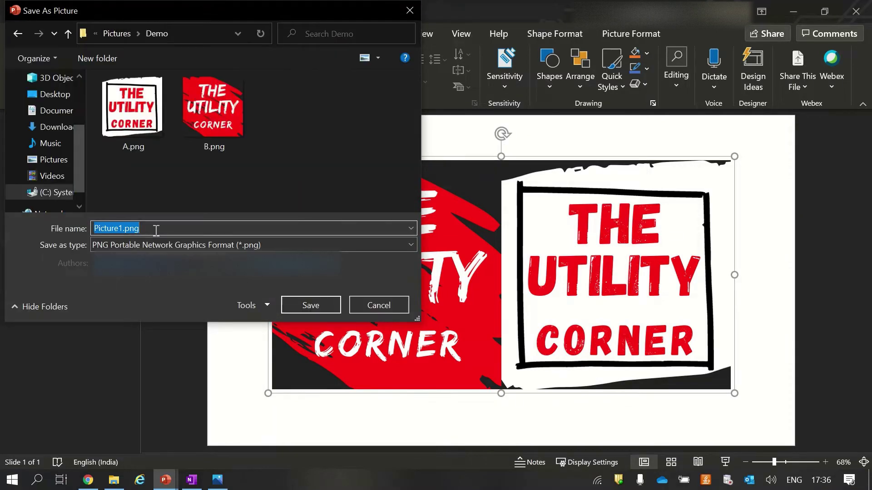
pyautogui.press('Home')
pyautogui.hotkey('shift', 'Right')
pyautogui.hotkey('shift', 'Right')
pyautogui.hotkey('shift', 'Right')
pyautogui.hotkey('shift', 'Right')
pyautogui.hotkey('shift', 'Right')
pyautogui.write('Comb')
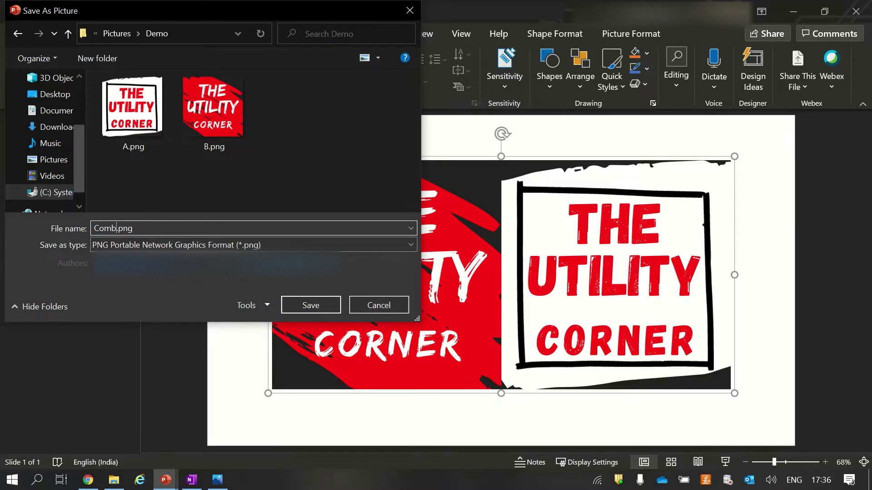
pyautogui.write('inedHor')
pyautogui.write('izontall')
pyautogui.write('y')
pyautogui.press('Return')
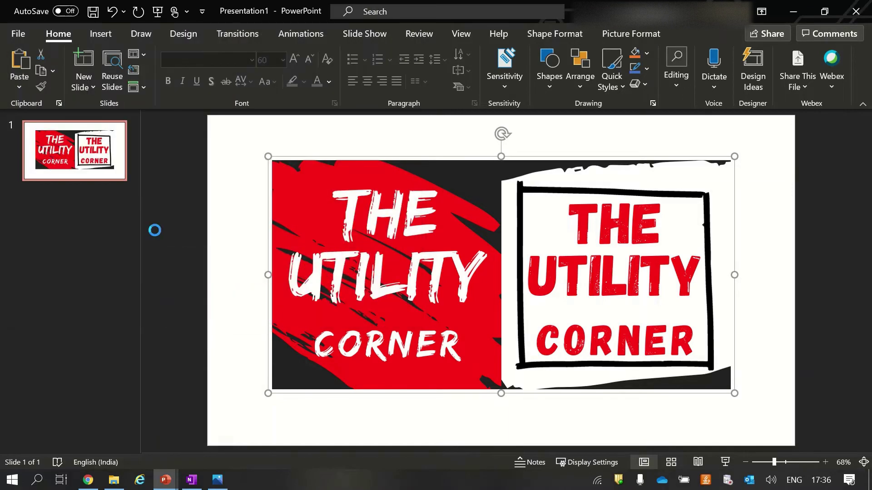
# Step: View CombinedHorizontally.png full screen in Photos, then close it and return to PowerPoint
pyautogui.click(116, 474)
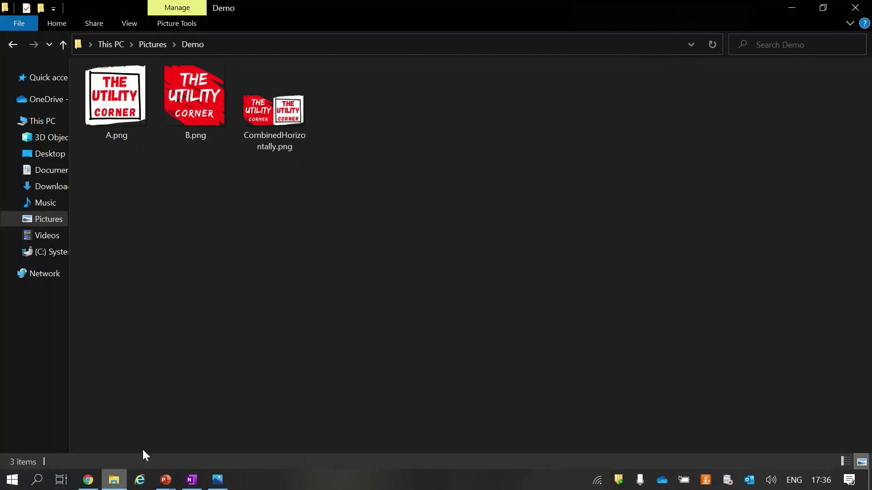
pyautogui.doubleClick(270, 115)
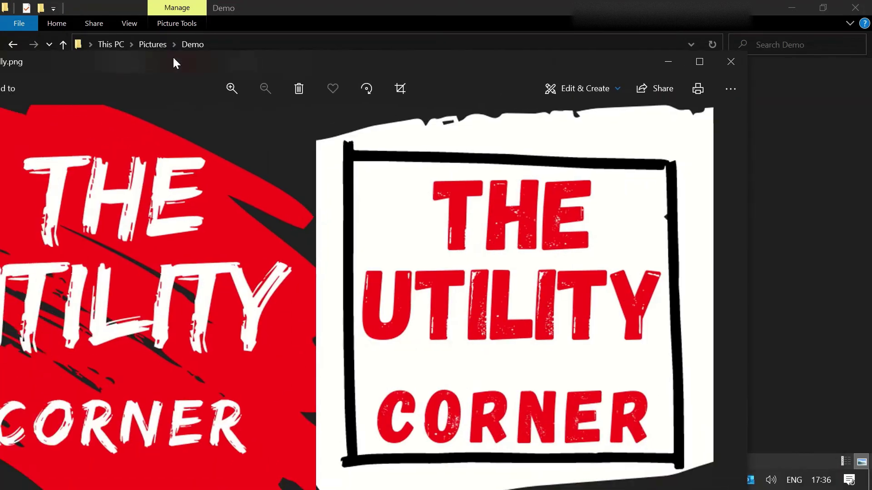
pyautogui.click(703, 61)
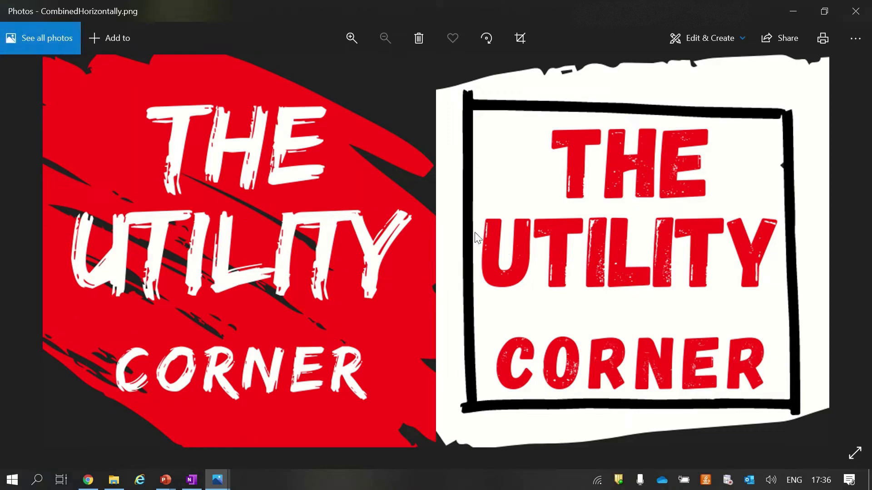
pyautogui.click(217, 480)
pyautogui.click(119, 424)
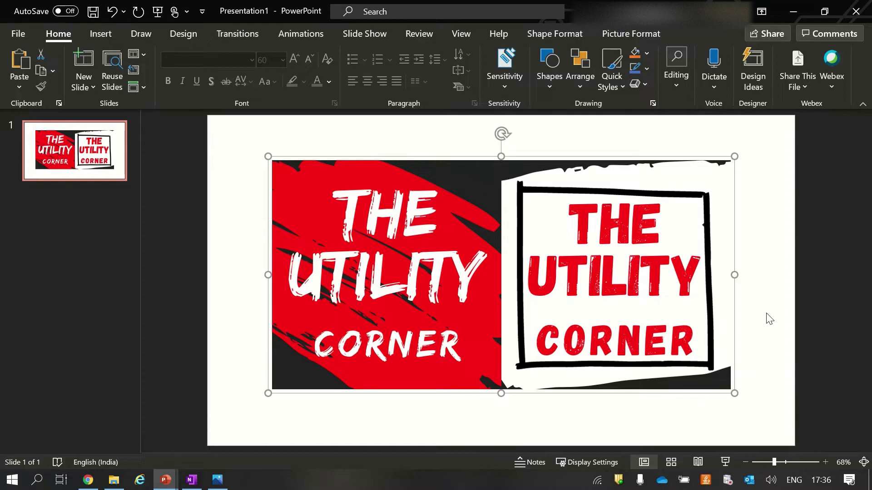
# Step: Ungroup the banner and move the framed logo directly beneath the red logo
pyautogui.click(427, 136)
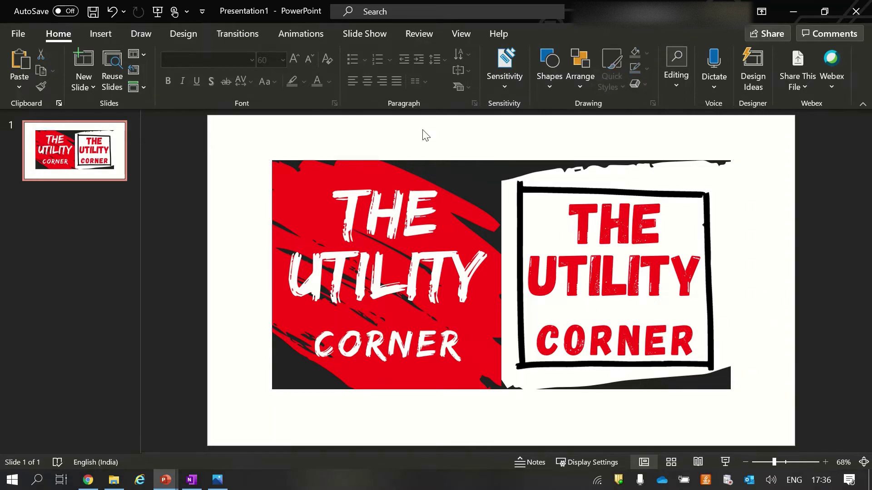
pyautogui.click(414, 169)
pyautogui.rightClick(414, 168)
pyautogui.moveTo(451, 263)
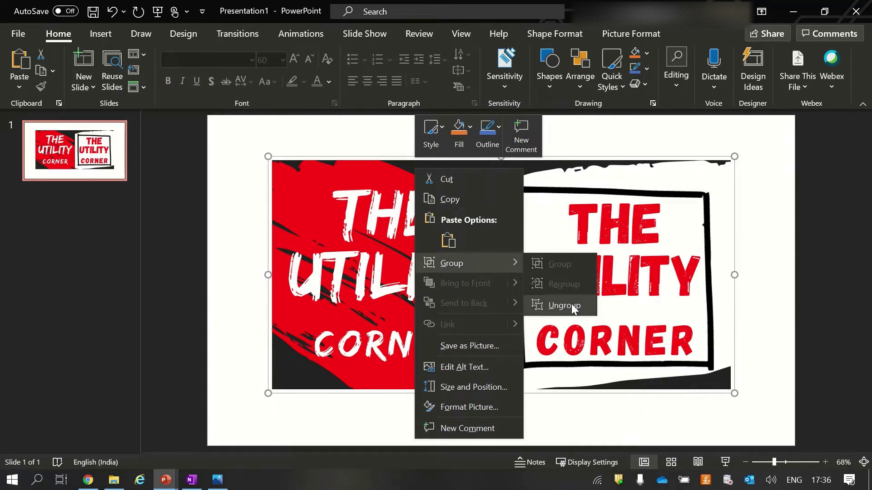
pyautogui.click(565, 305)
pyautogui.click(590, 239)
pyautogui.moveTo(589, 239); pyautogui.dragTo(650, 330)
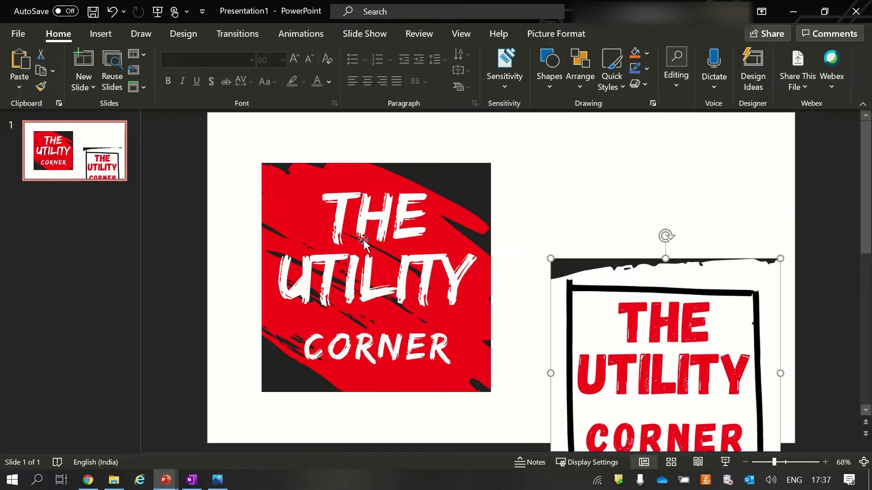
pyautogui.moveTo(366, 240)
pyautogui.mouseDown()
pyautogui.moveTo(486, 133)
pyautogui.moveTo(482, 122)
pyautogui.mouseUp()
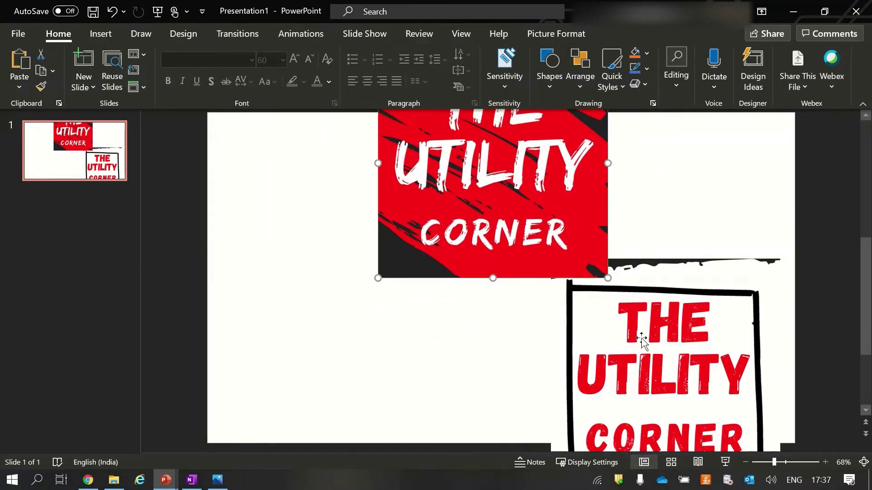
pyautogui.moveTo(671, 341)
pyautogui.mouseDown()
pyautogui.moveTo(520, 366)
pyautogui.moveTo(502, 360)
pyautogui.mouseUp()
# Step: Group the stacked red and framed logos into one object
pyautogui.click(548, 190)
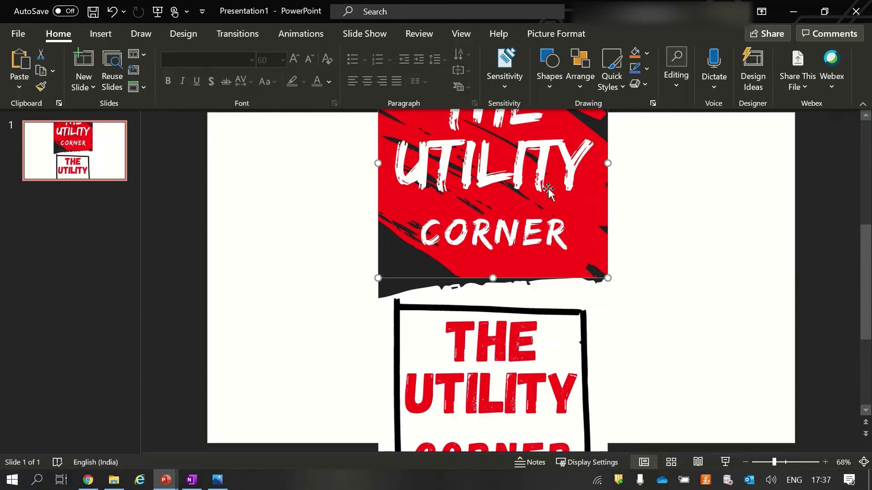
pyautogui.keyDown('shift'); pyautogui.click(526, 336); pyautogui.keyUp('shift')
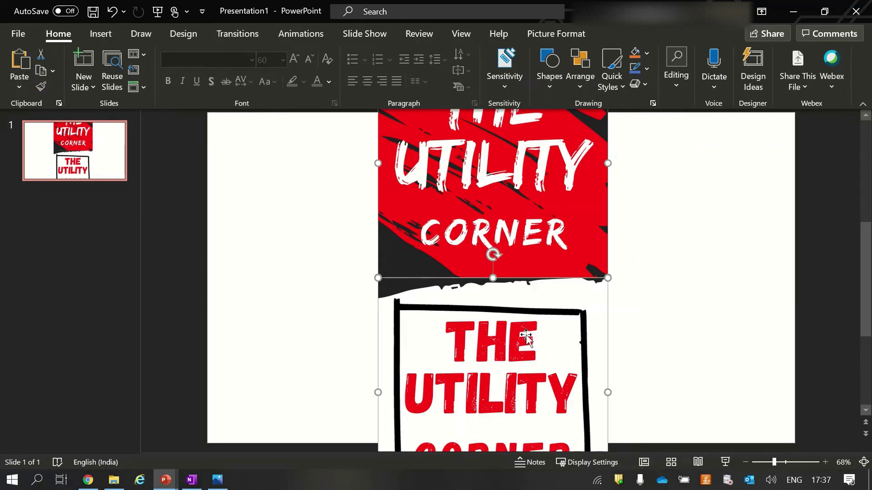
pyautogui.rightClick(525, 336)
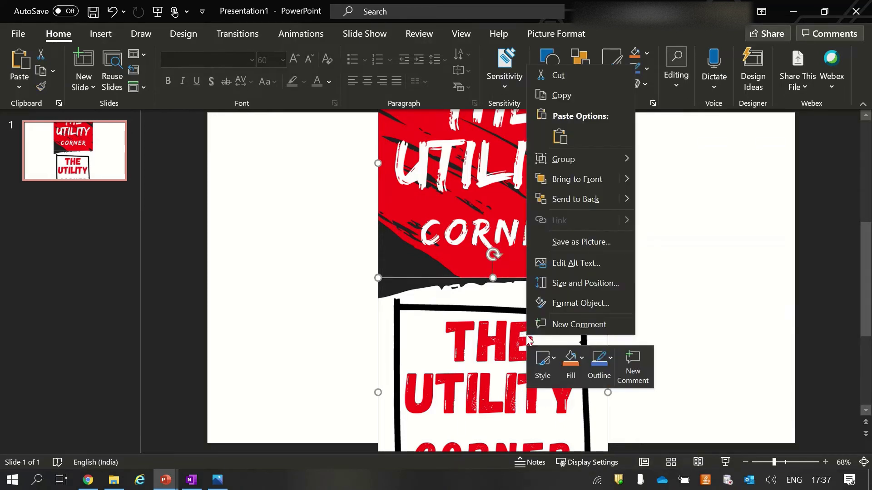
pyautogui.moveTo(563, 159)
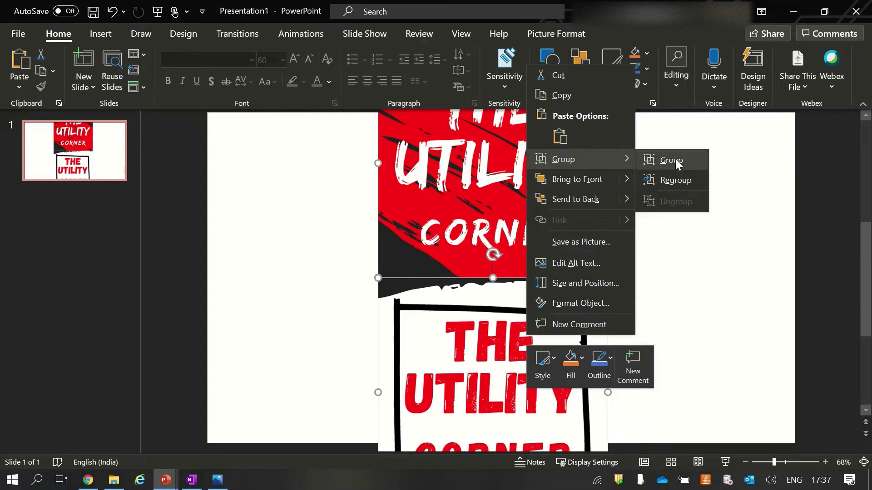
pyautogui.click(675, 160)
pyautogui.rightClick(554, 197)
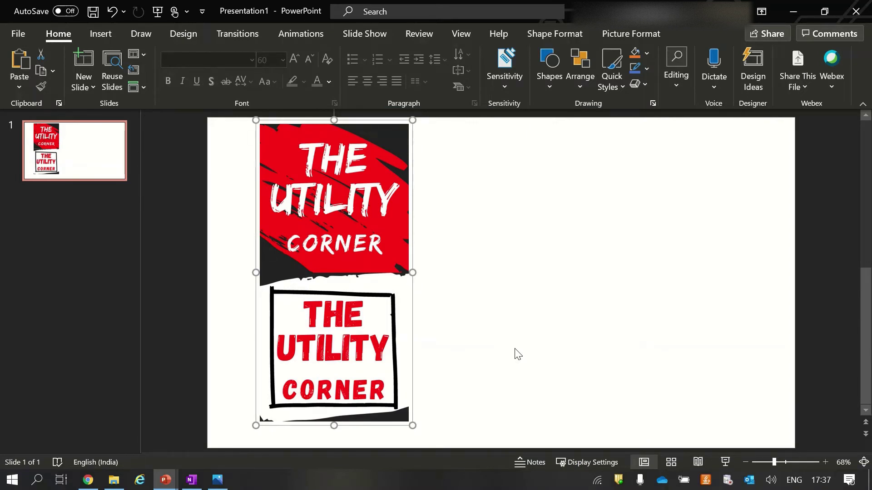
pyautogui.click(406, 383)
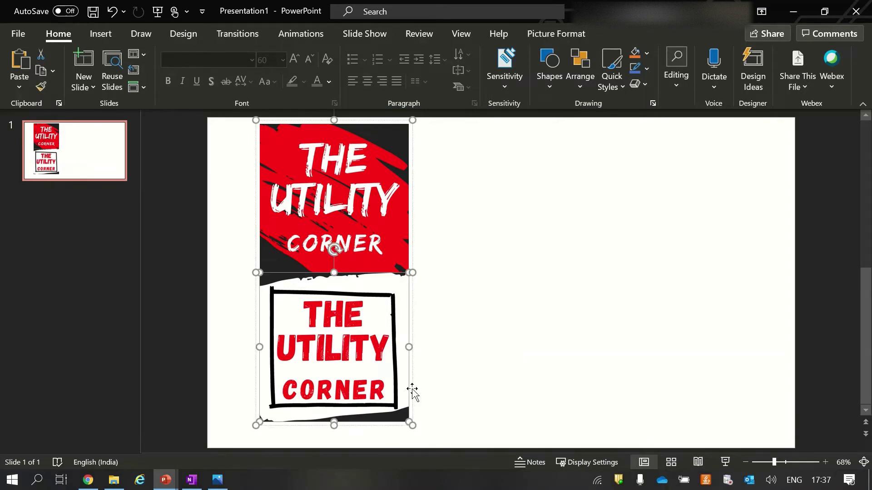
pyautogui.click(448, 414)
pyautogui.click(359, 329)
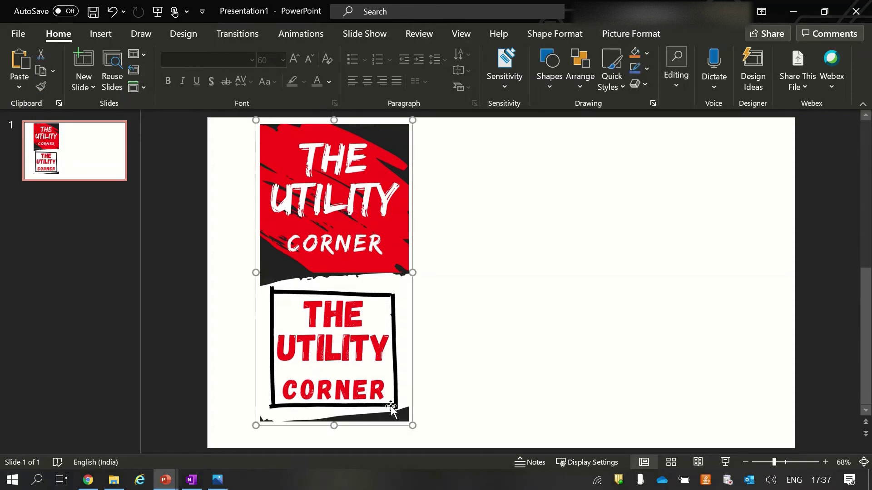
# Step: Shrink the logo pair into the top-left corner and place a copy flush to its right
pyautogui.moveTo(411, 426)
pyautogui.mouseDown()
pyautogui.moveTo(341, 354)
pyautogui.moveTo(308, 292)
pyautogui.mouseUp()
pyautogui.moveTo(294, 217); pyautogui.dragTo(242, 211)
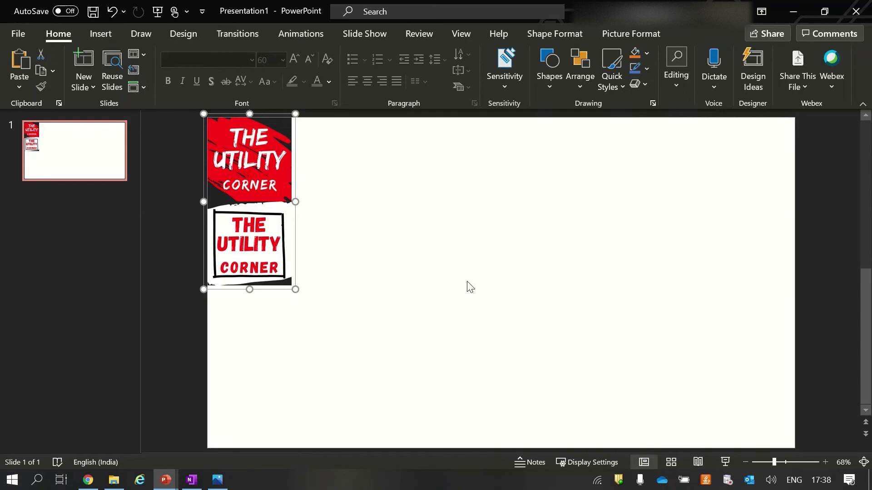
pyautogui.hotkey('ctrl', 'c')
pyautogui.hotkey('ctrl', 'v')
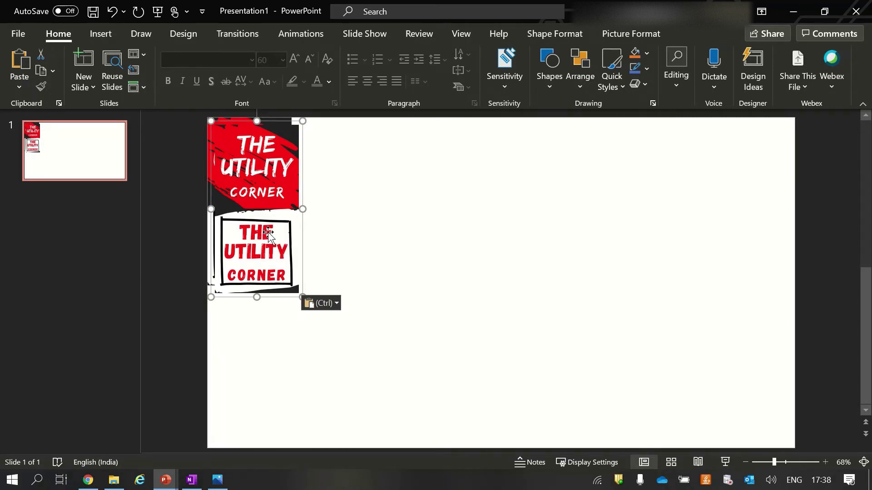
pyautogui.moveTo(268, 233); pyautogui.dragTo(259, 245)
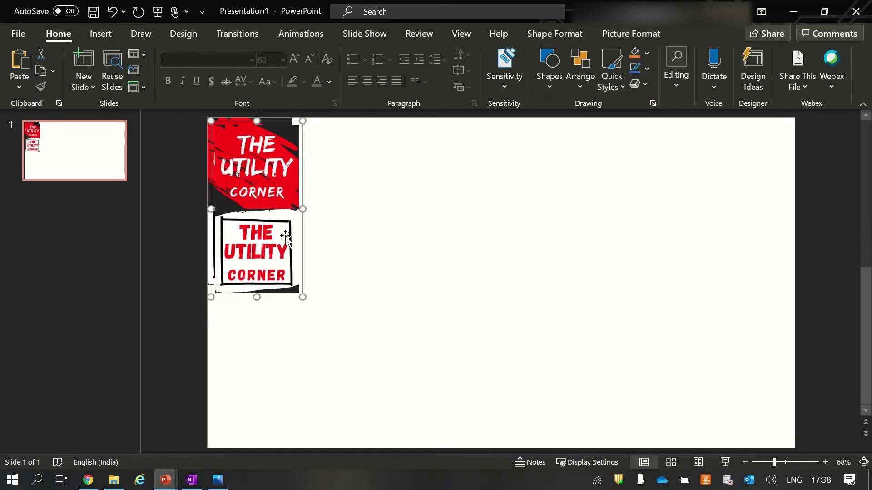
pyautogui.moveTo(284, 235)
pyautogui.mouseDown()
pyautogui.moveTo(368, 251)
pyautogui.moveTo(375, 243)
pyautogui.moveTo(362, 228)
pyautogui.mouseUp()
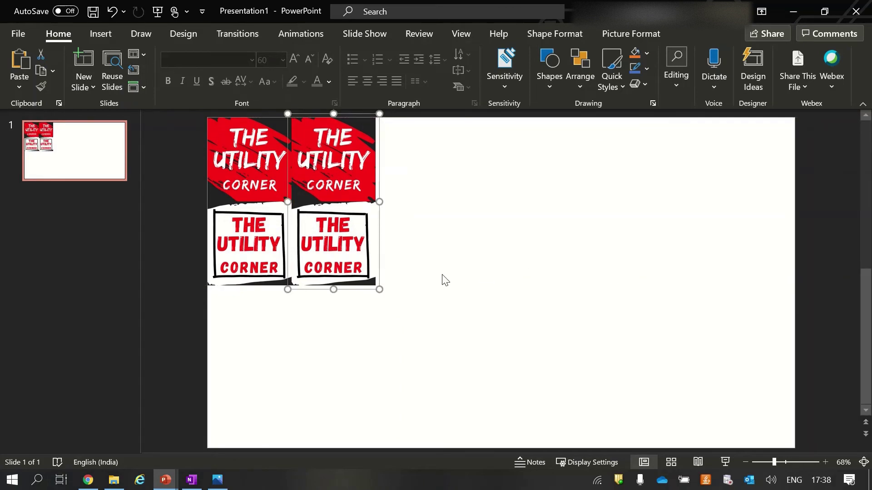
# Step: Duplicate the pair with Ctrl+D until six pairs fill the top row
pyautogui.hotkey('ctrl', 'd')
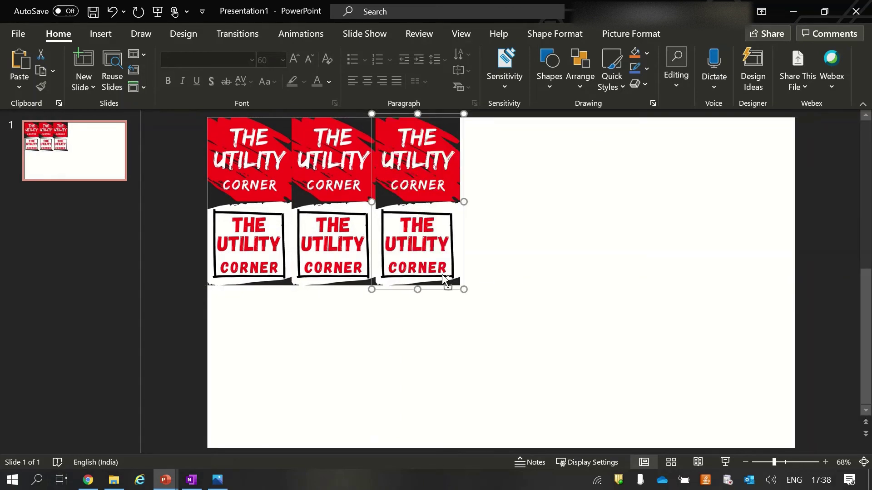
pyautogui.hotkey('ctrl', 'd')
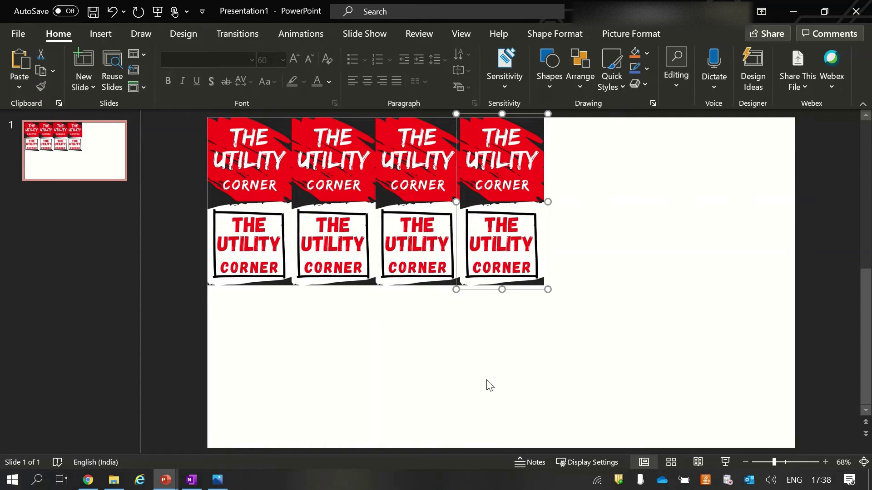
pyautogui.hotkey('ctrl', 'd')
pyautogui.hotkey('ctrl', 'd')
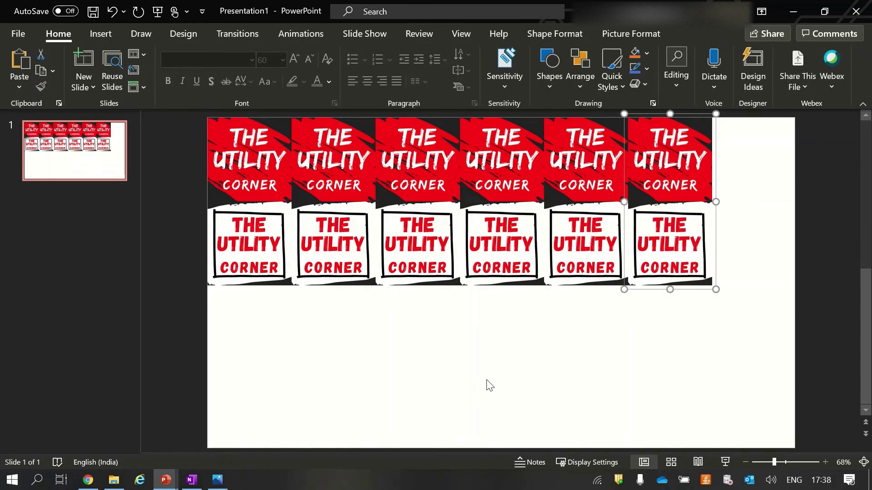
# Step: Group the six logo pairs into one row and nudge it down
pyautogui.click(489, 385)
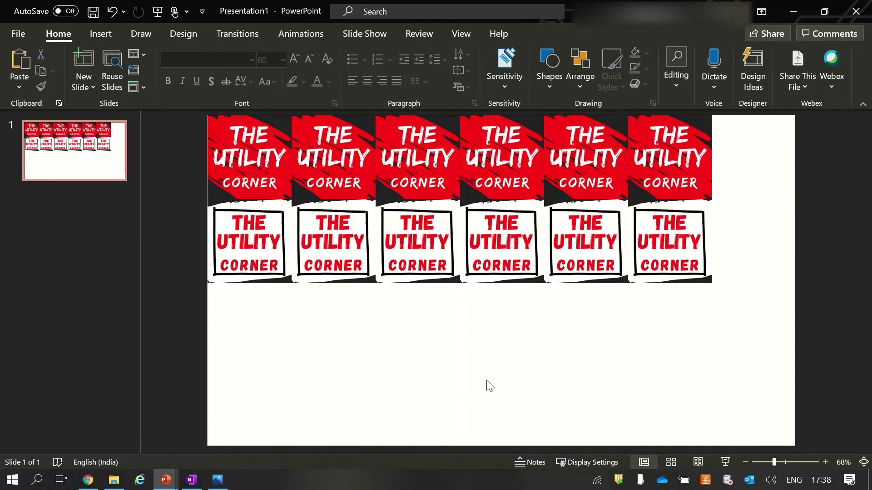
pyautogui.click(260, 254)
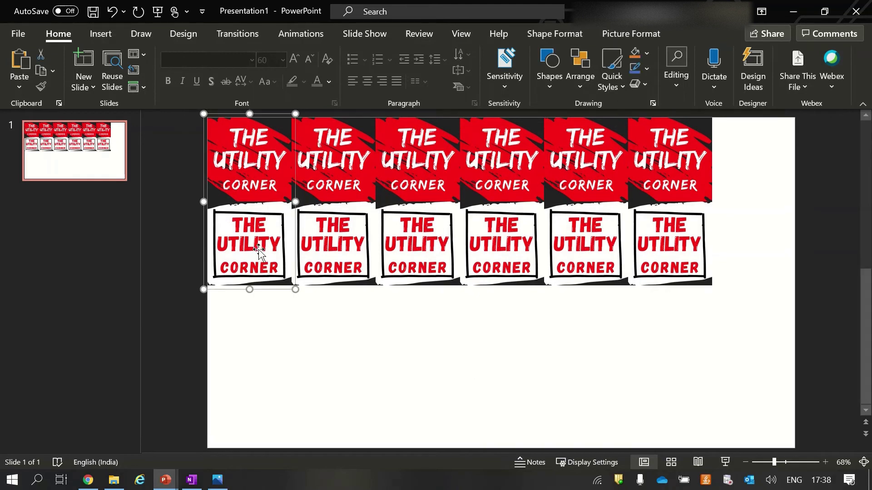
pyautogui.keyDown('shift'); pyautogui.click(313, 261); pyautogui.keyUp('shift')
pyautogui.keyDown('shift'); pyautogui.click(406, 259); pyautogui.keyUp('shift')
pyautogui.keyDown('shift'); pyautogui.click(495, 259); pyautogui.keyUp('shift')
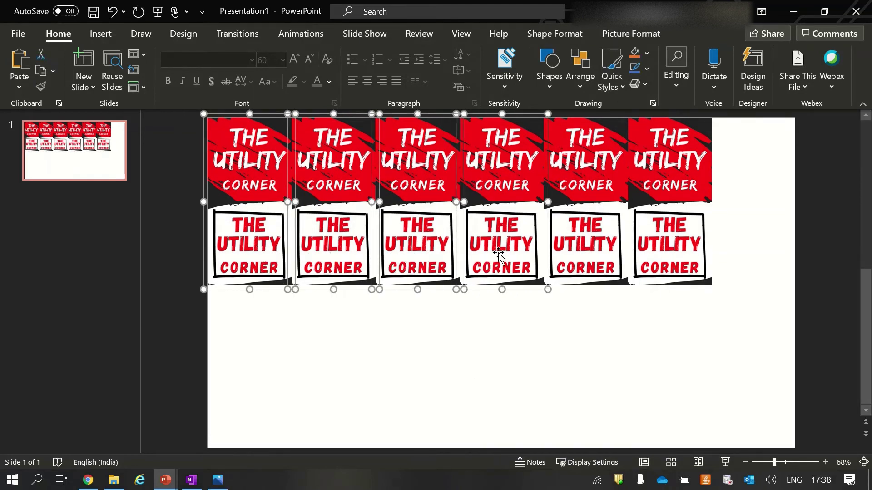
pyautogui.keyDown('shift'); pyautogui.click(597, 261); pyautogui.keyUp('shift')
pyautogui.keyDown('shift'); pyautogui.click(672, 260); pyautogui.keyUp('shift')
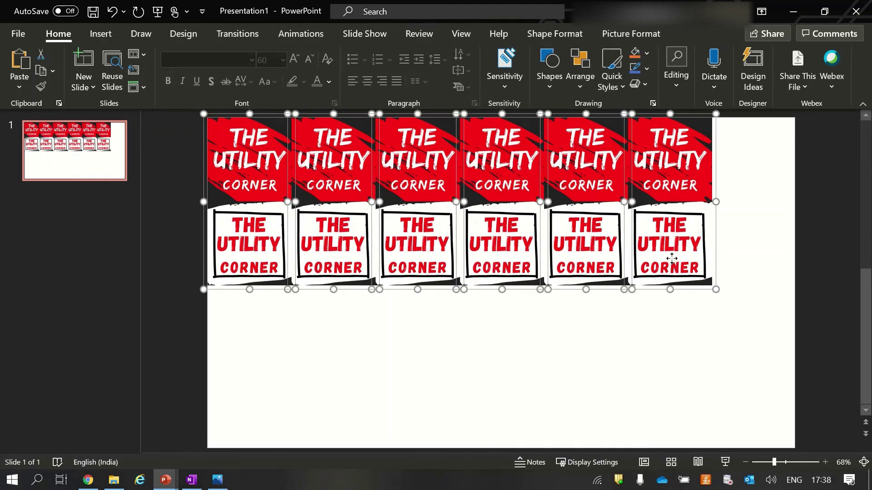
pyautogui.rightClick(672, 258)
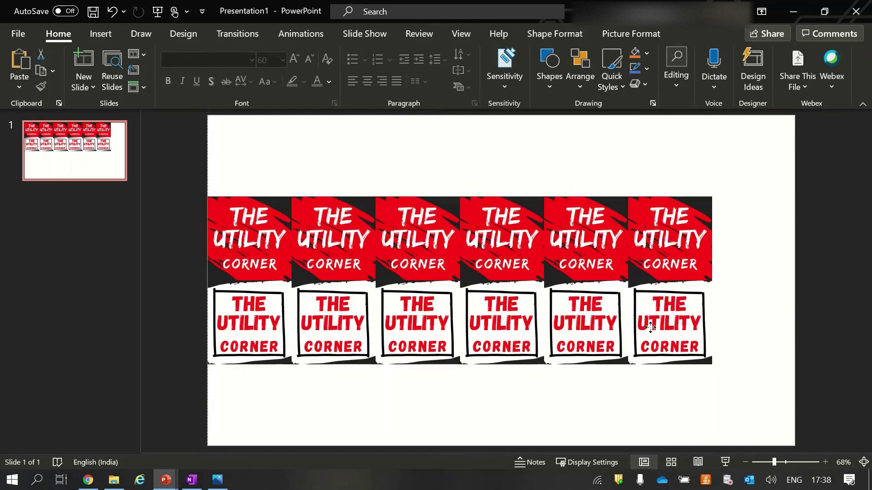
pyautogui.moveTo(645, 228)
pyautogui.mouseDown()
pyautogui.moveTo(650, 307)
pyautogui.moveTo(645, 237)
pyautogui.mouseUp()
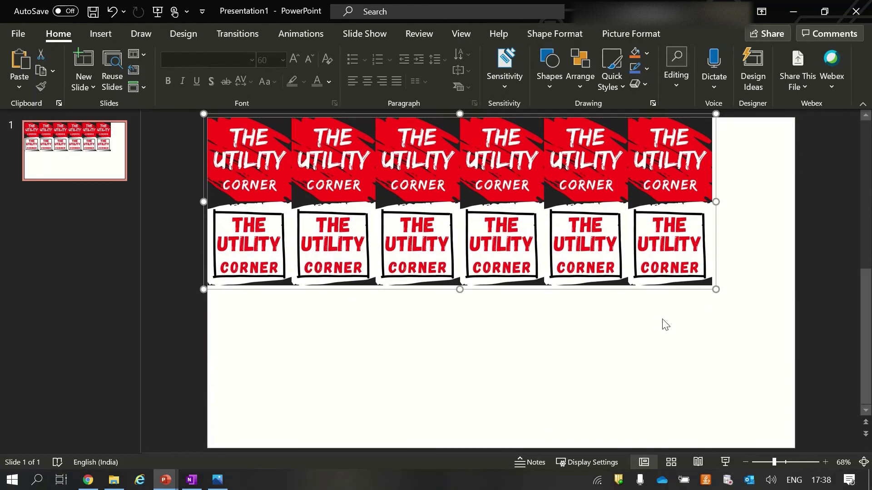
# Step: Duplicate the row and place the copy beneath the original
pyautogui.click(765, 273)
pyautogui.click(662, 236)
pyautogui.hotkey('ctrl', 'd')
pyautogui.moveTo(605, 226)
pyautogui.mouseDown()
pyautogui.moveTo(604, 375)
pyautogui.moveTo(595, 383)
pyautogui.mouseUp()
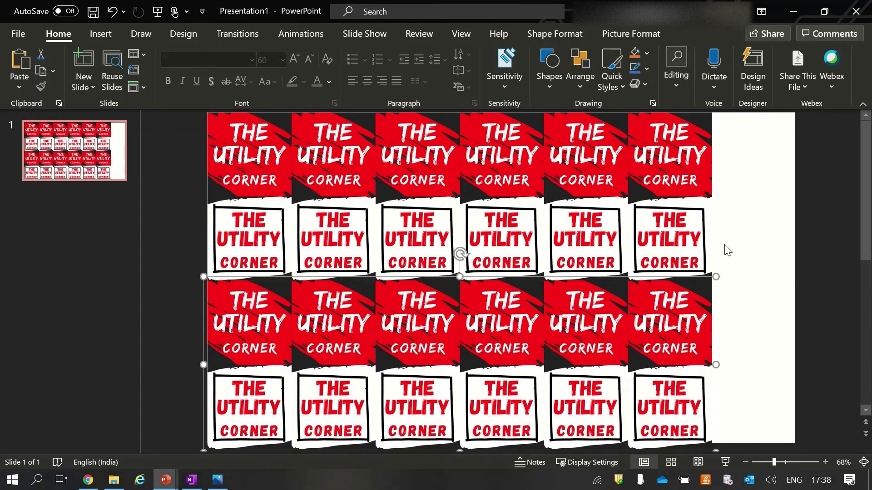
# Step: Group both rows into a single 6×2 tiled logo grid
pyautogui.click(657, 200)
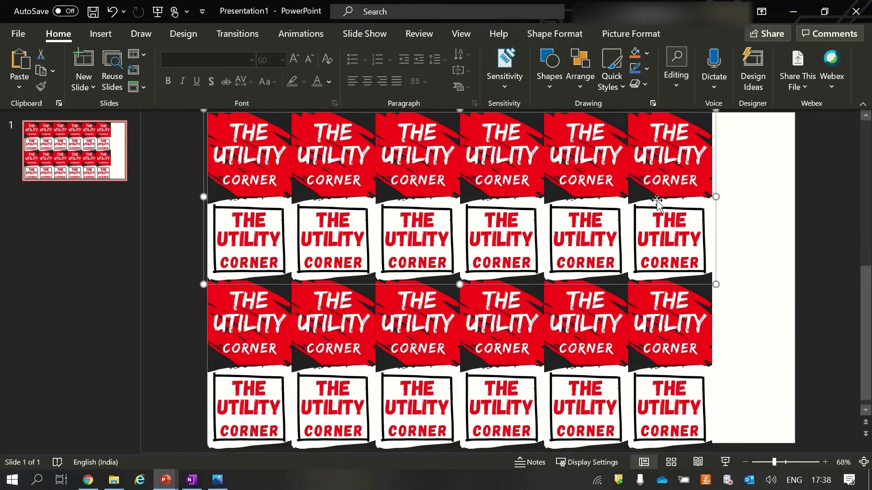
pyautogui.keyDown('shift'); pyautogui.click(657, 335); pyautogui.keyUp('shift')
pyautogui.rightClick(657, 335)
pyautogui.moveTo(694, 159)
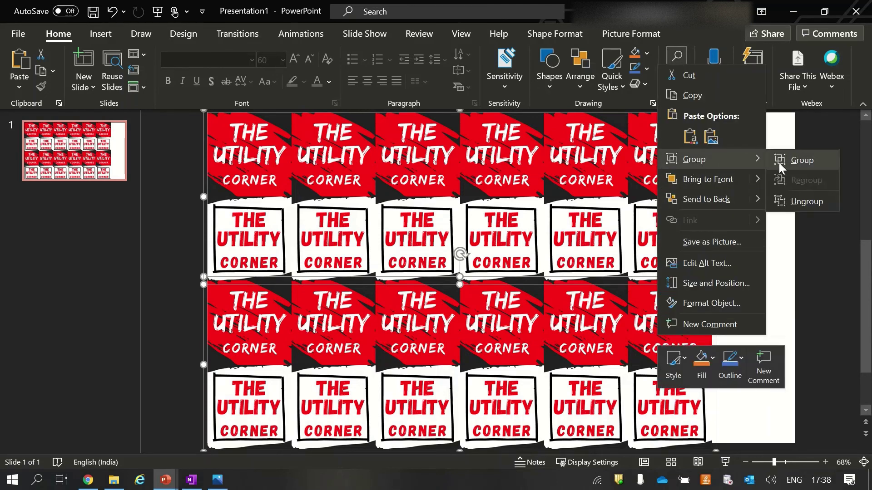
pyautogui.click(799, 160)
pyautogui.click(752, 229)
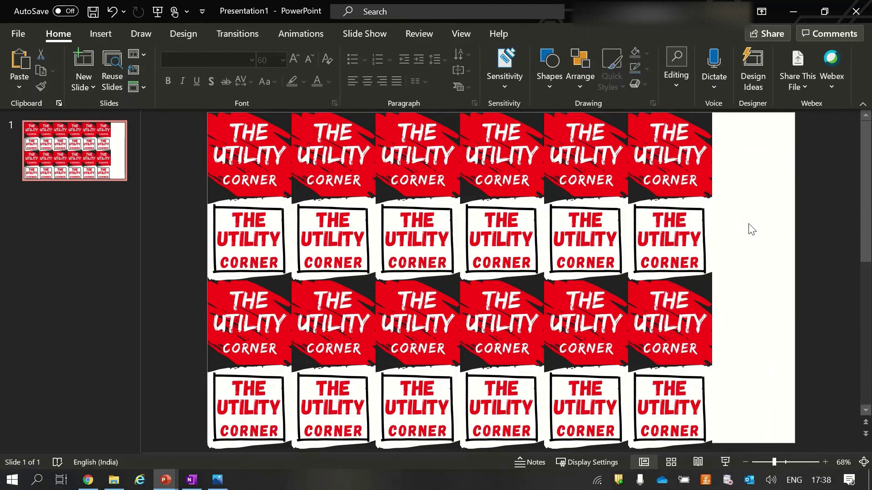
pyautogui.click(607, 222)
pyautogui.rightClick(608, 223)
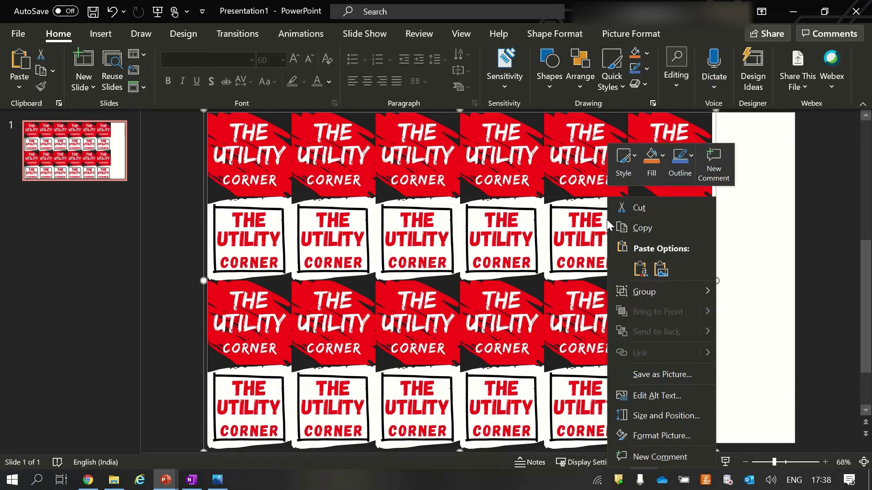
# Step: Export the logo grid with Save as Picture under the file name Multiple
pyautogui.click(651, 376)
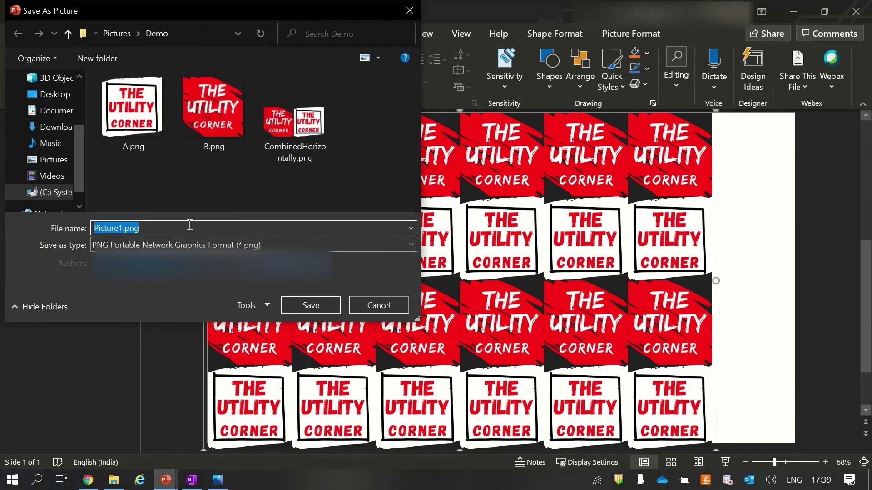
pyautogui.click(189, 225)
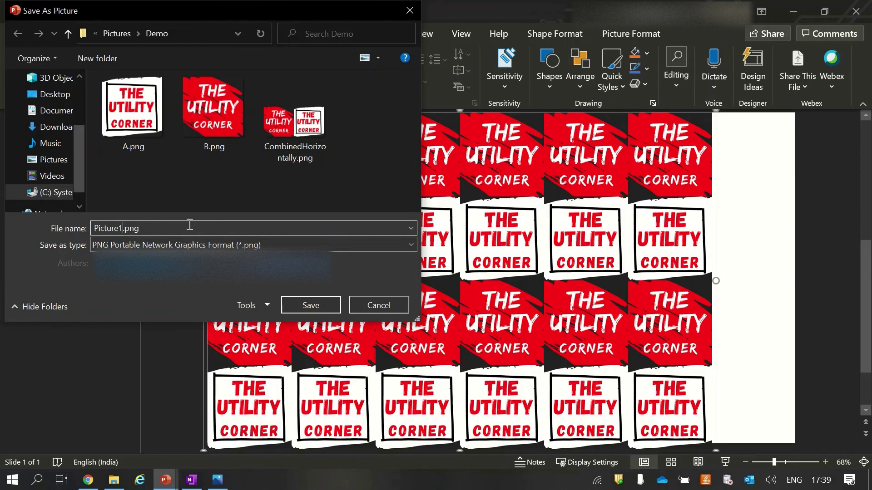
pyautogui.hotkey('shift', 'Left')
pyautogui.hotkey('shift', 'Left')
pyautogui.hotkey('shift', 'Left')
pyautogui.write('Mult')
pyautogui.write('ip')
pyautogui.write('le')
pyautogui.press('Return')
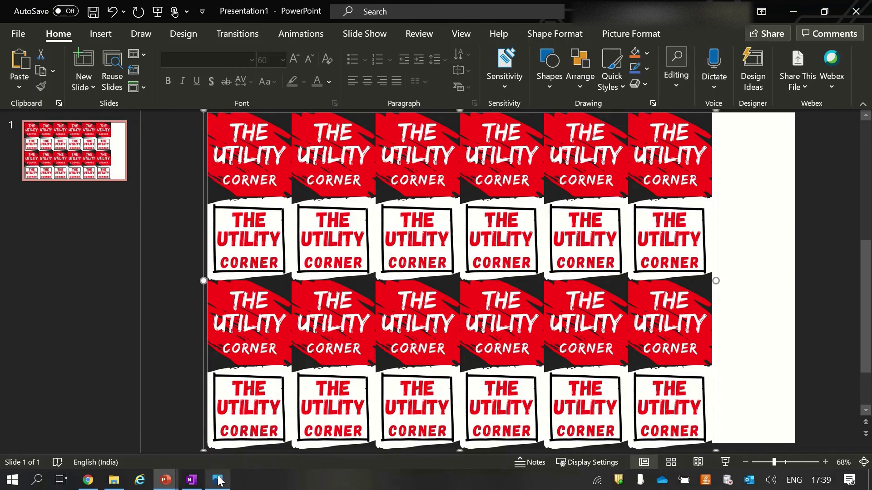
# Step: Open Multiple.png from the Demo folder in the photo viewer to check the tiled grid
pyautogui.click(114, 479)
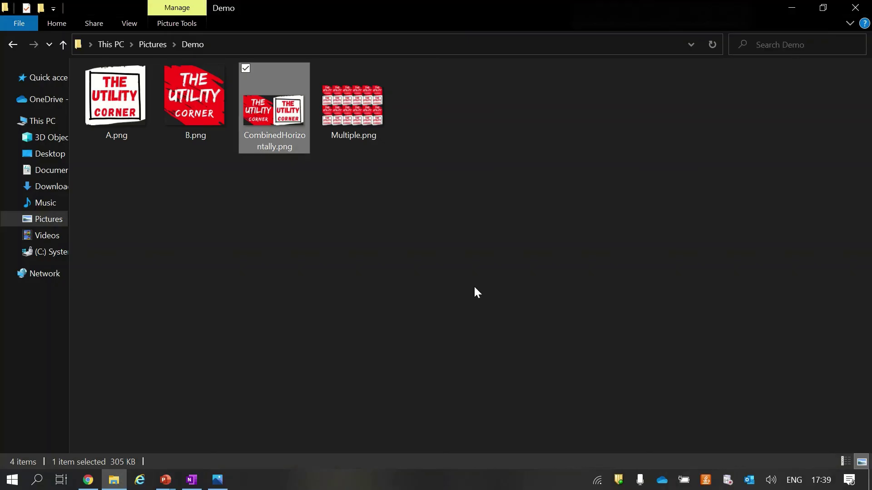
pyautogui.click(473, 292)
pyautogui.click(378, 121)
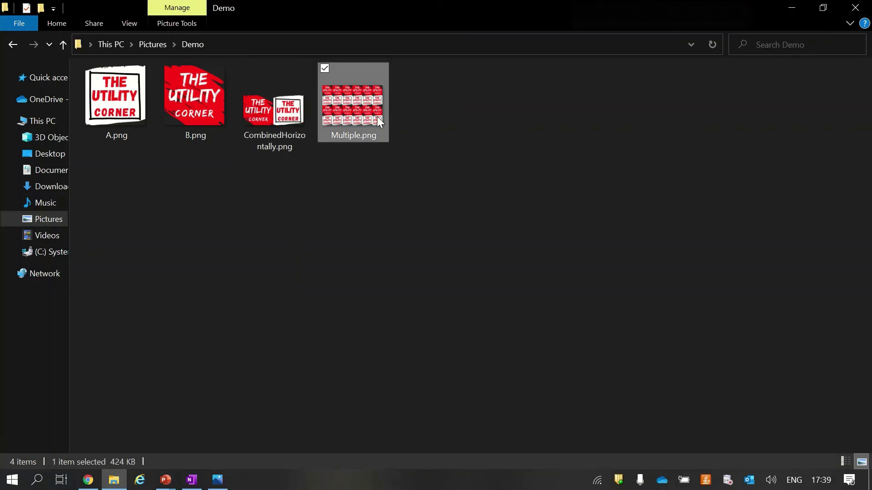
pyautogui.doubleClick(377, 117)
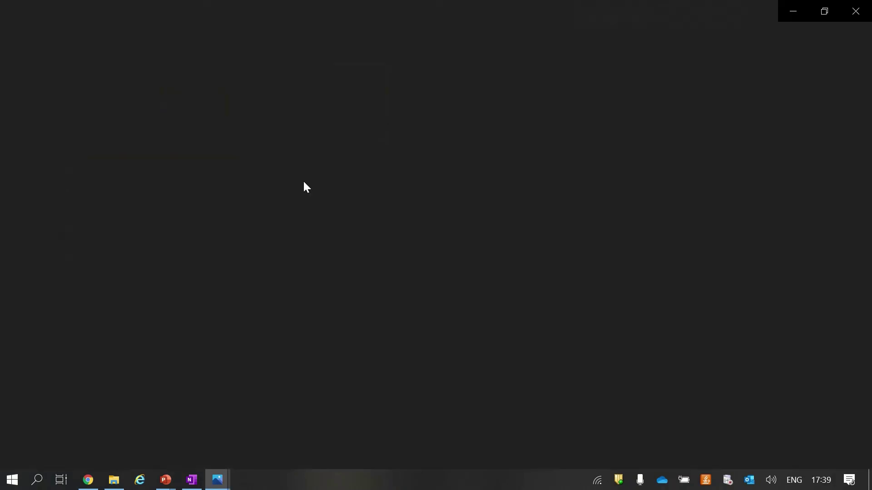